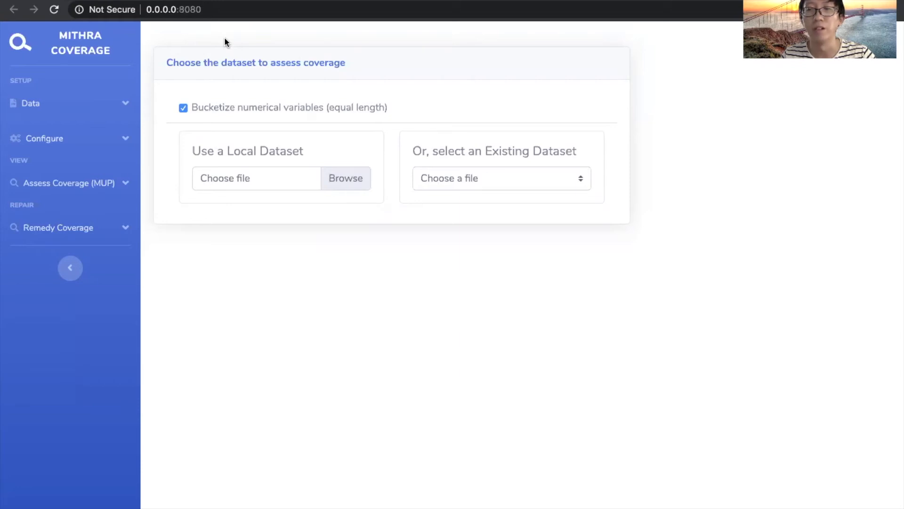
Load RecidivismData.csv as the local dataset and open the coverage configuration with its attributes of interest.
click(273, 178)
click(310, 32)
double_click(310, 32)
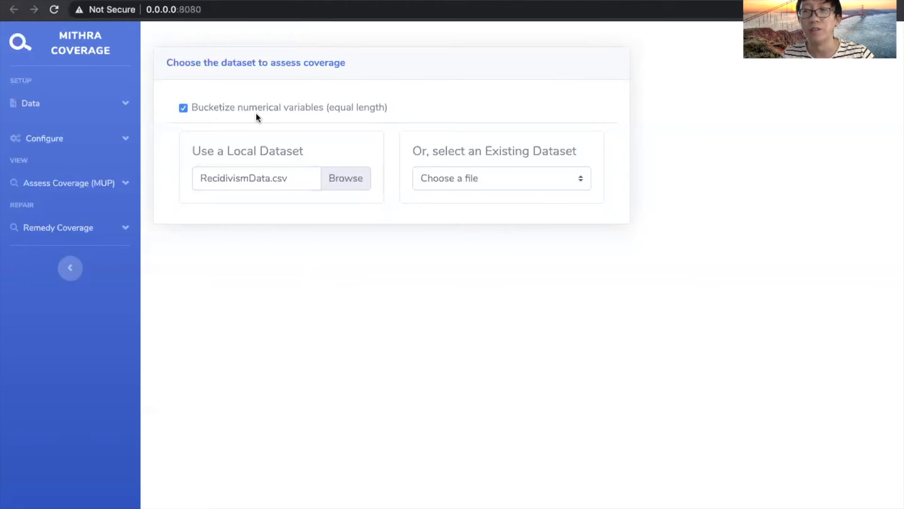
click(66, 138)
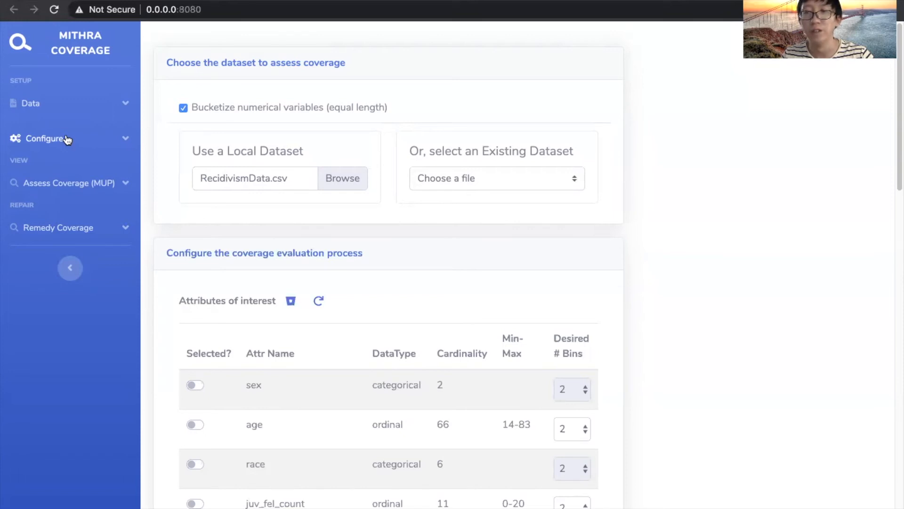
scroll(68, 139, down, 3)
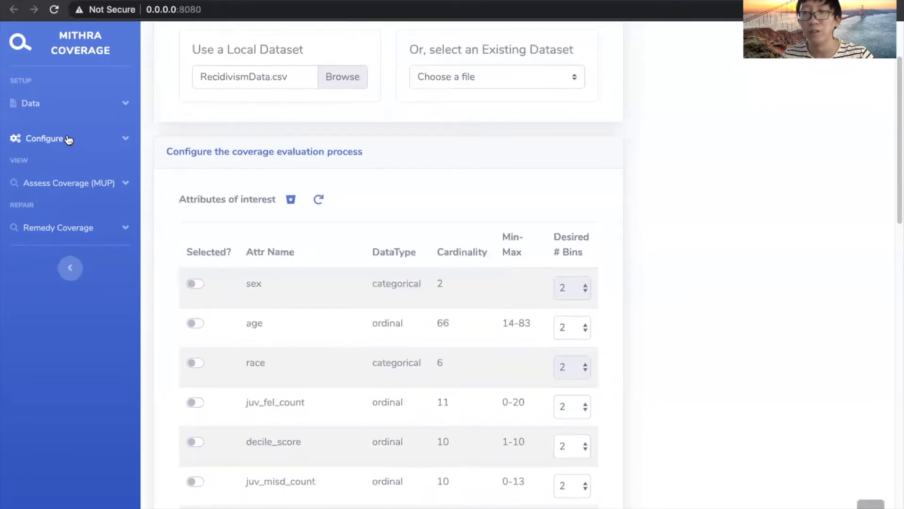
scroll(69, 139, down, 1)
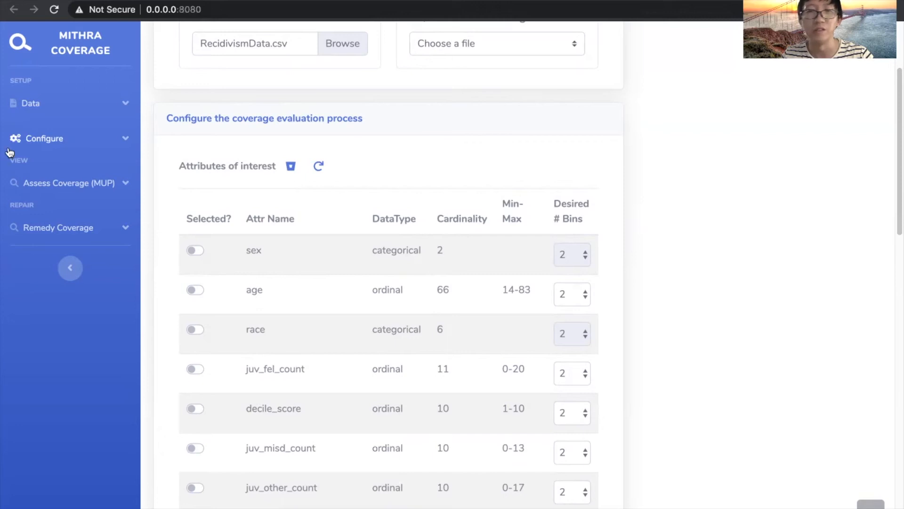
Select sex, age, race and MarriageStatus as the attributes of interest.
click(194, 250)
click(194, 289)
click(194, 329)
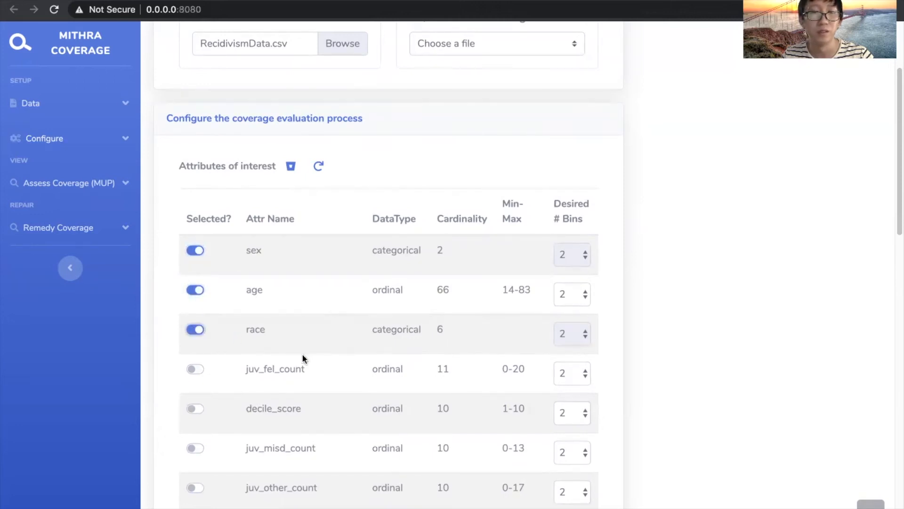
scroll(303, 358, down, 15)
click(194, 331)
scroll(316, 309, up, 14)
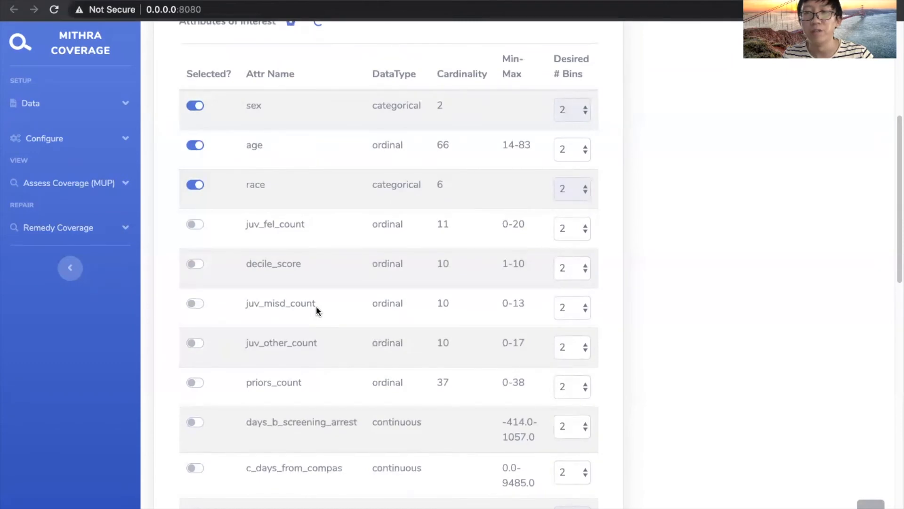
Set the desired number of bins for age to 7, then bucketize and reload the attributes.
click(576, 151)
click(565, 217)
scroll(632, 198, up, 4)
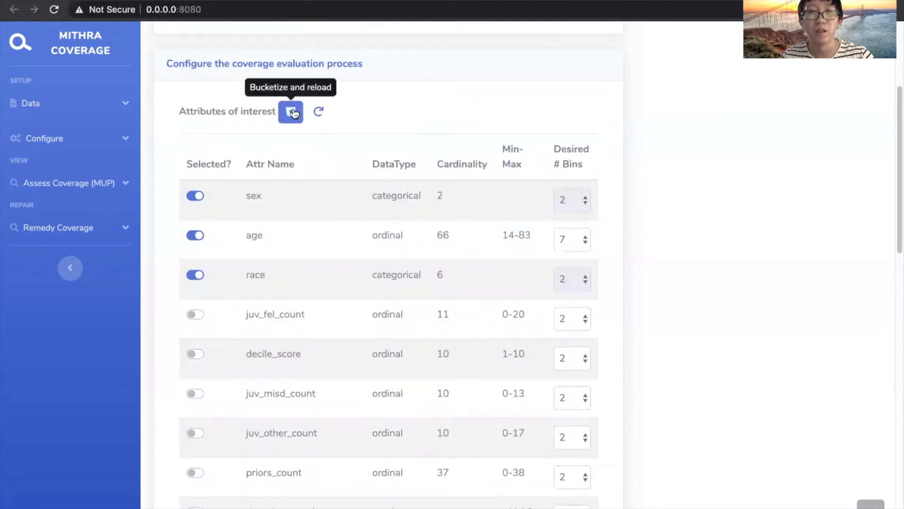
click(292, 113)
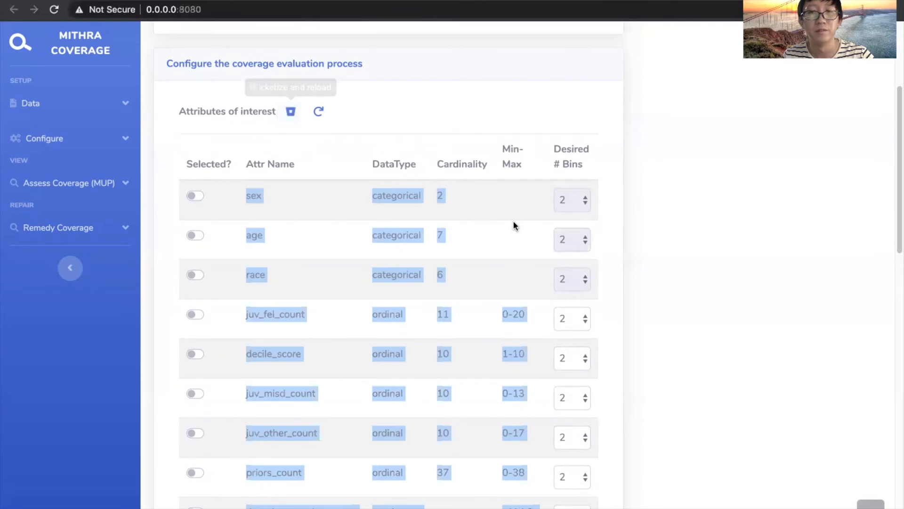
click(499, 225)
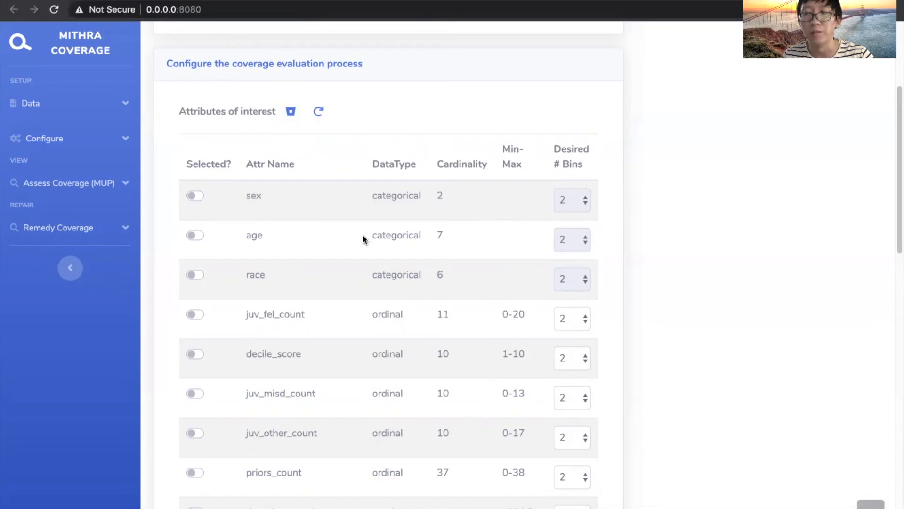
Reselect sex, age, race and MarriageStatus in the reloaded attribute table.
click(195, 195)
click(195, 235)
click(194, 273)
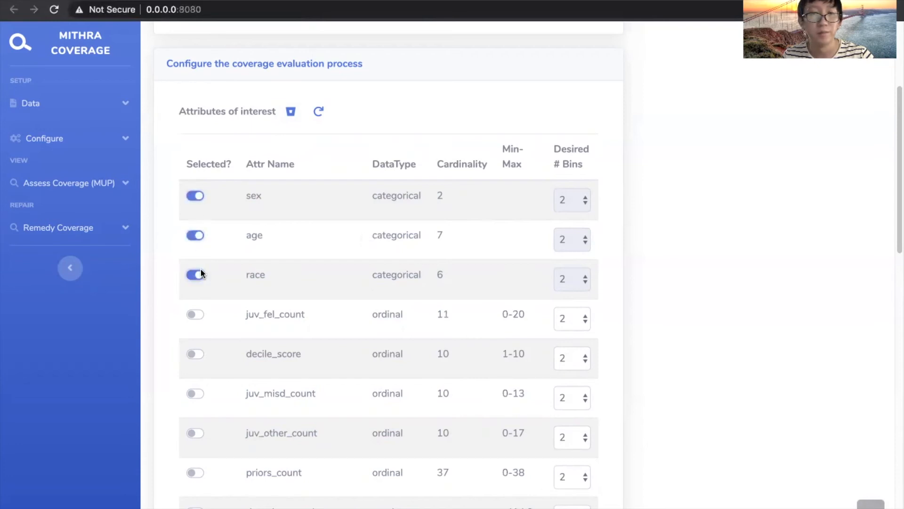
scroll(283, 271, down, 8)
scroll(339, 271, down, 6)
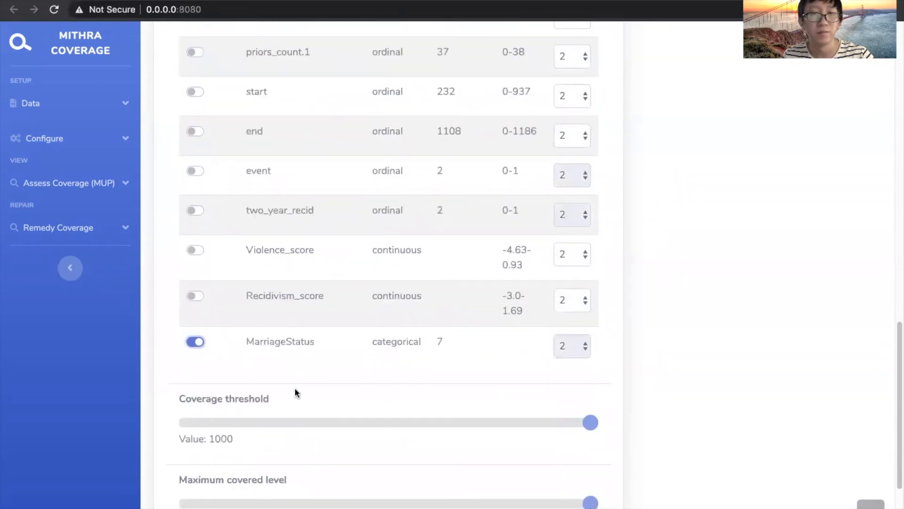
Set the coverage threshold to 120 and the maximum covered level to 3.
scroll(295, 388, down, 3)
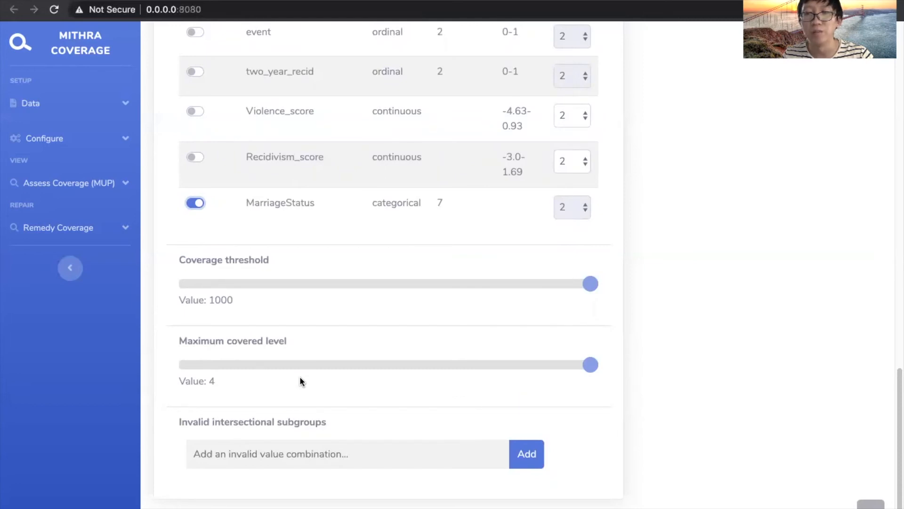
drag(306, 286, 235, 304)
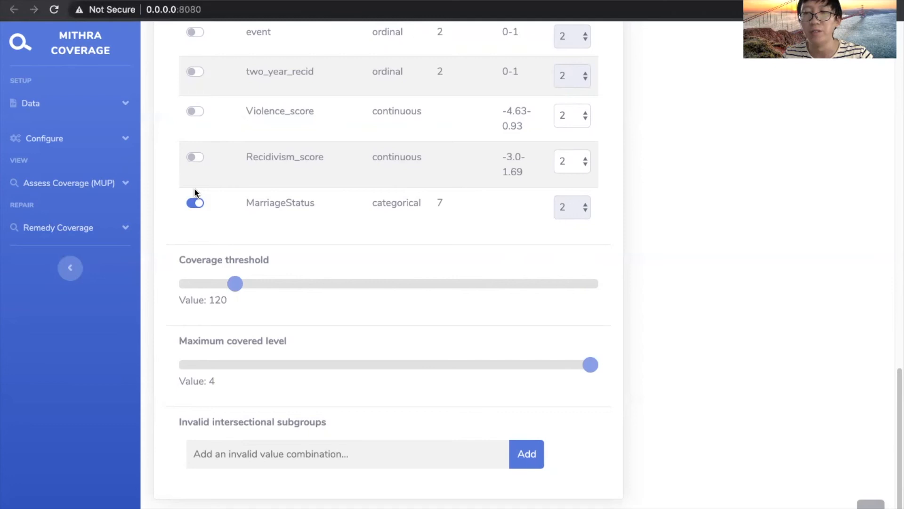
click(462, 366)
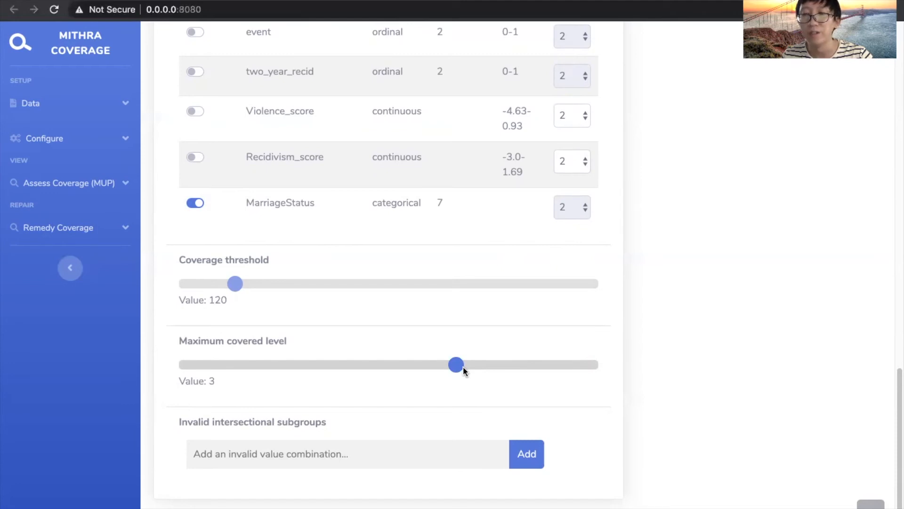
Open the coverage assessment section and generate a MUP chart from the current configuration.
click(110, 147)
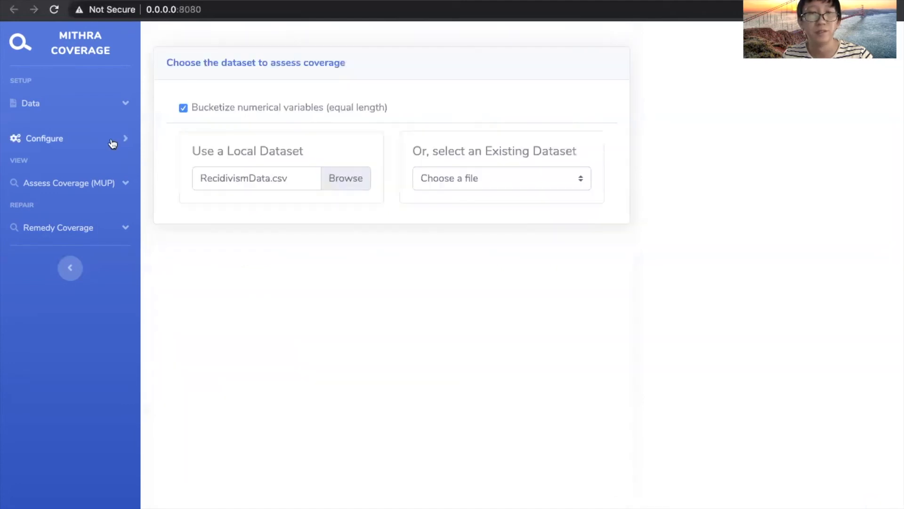
scroll(262, 178, down, 15)
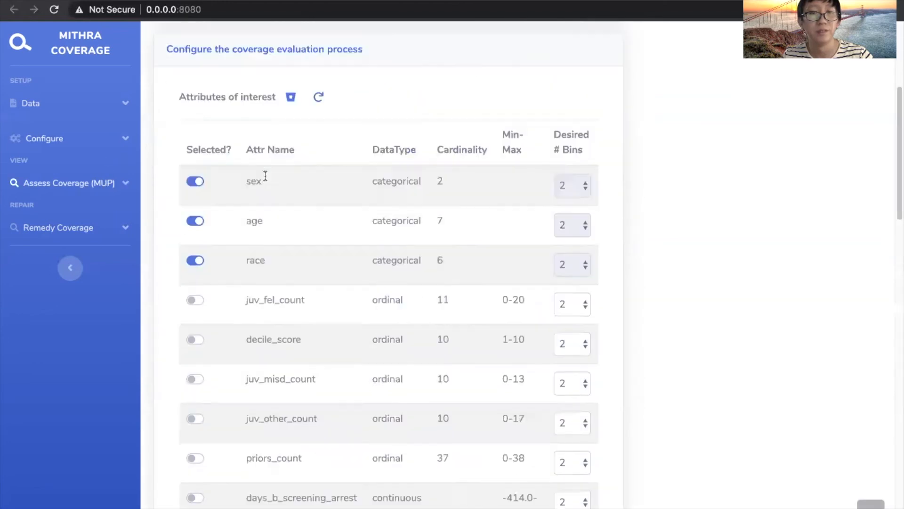
scroll(264, 172, down, 7)
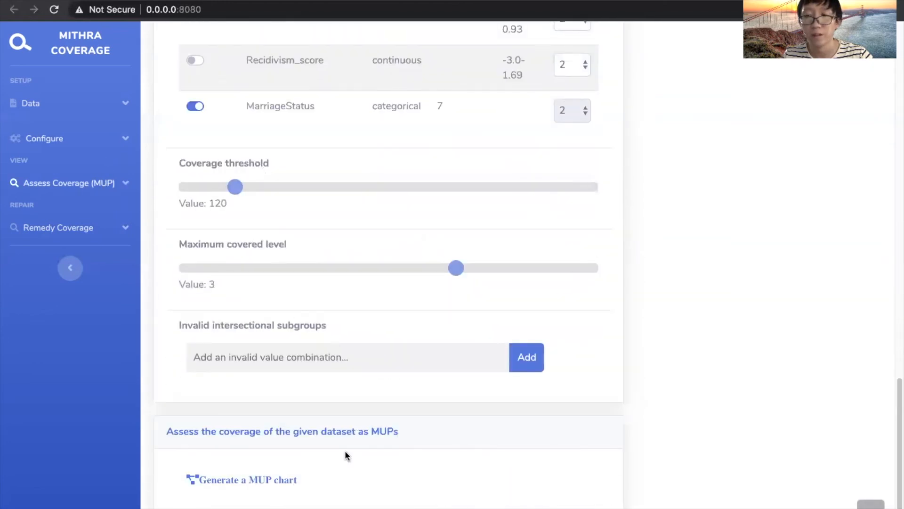
click(276, 479)
scroll(470, 464, down, 10)
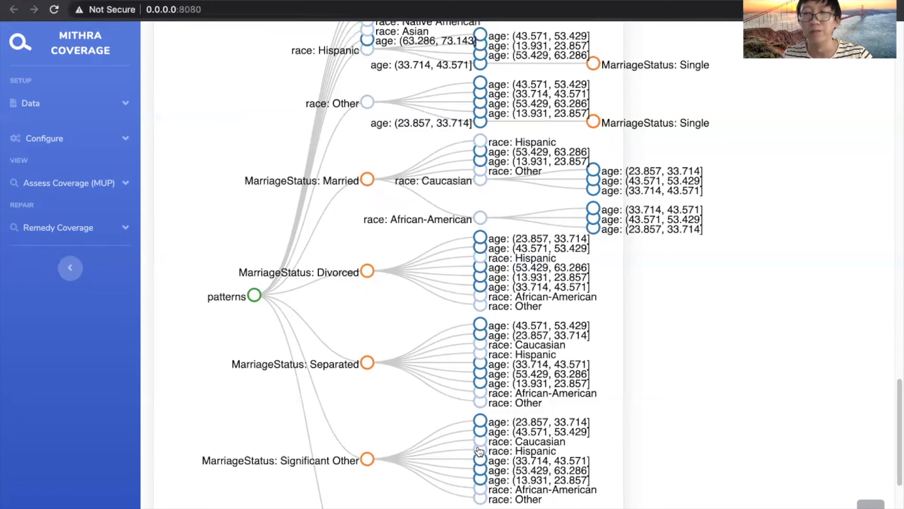
Add MarriageStatus:Unknown as an invalid intersectional subgroup.
scroll(327, 386, up, 8)
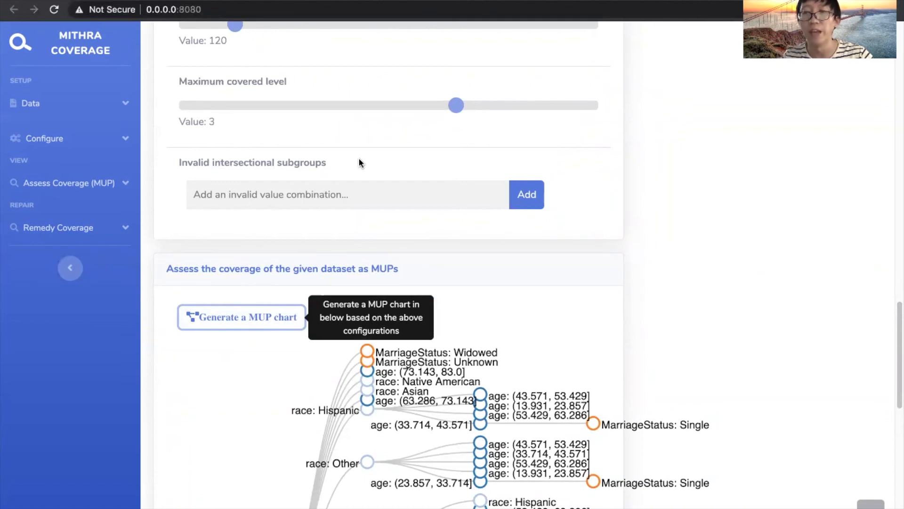
click(331, 194)
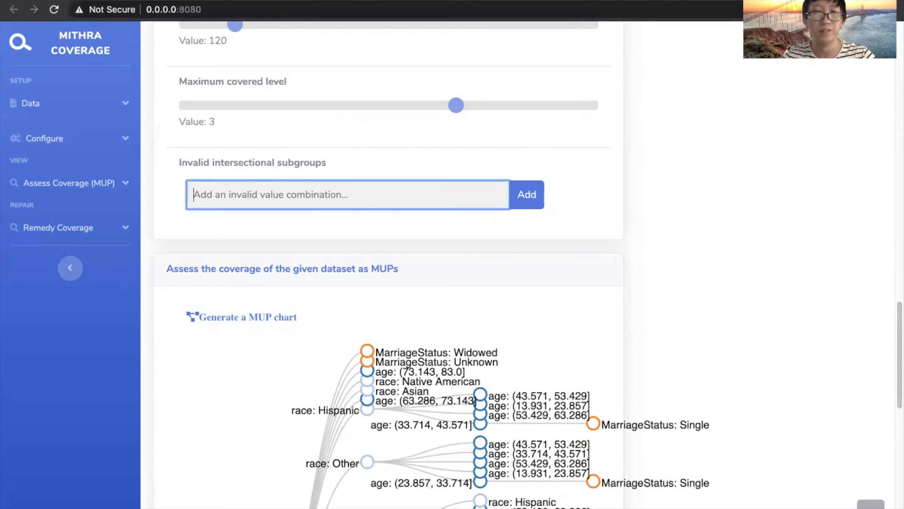
text(Mar)
key(Down)
key(Down)
key(Down)
key(Down)
key(Return)
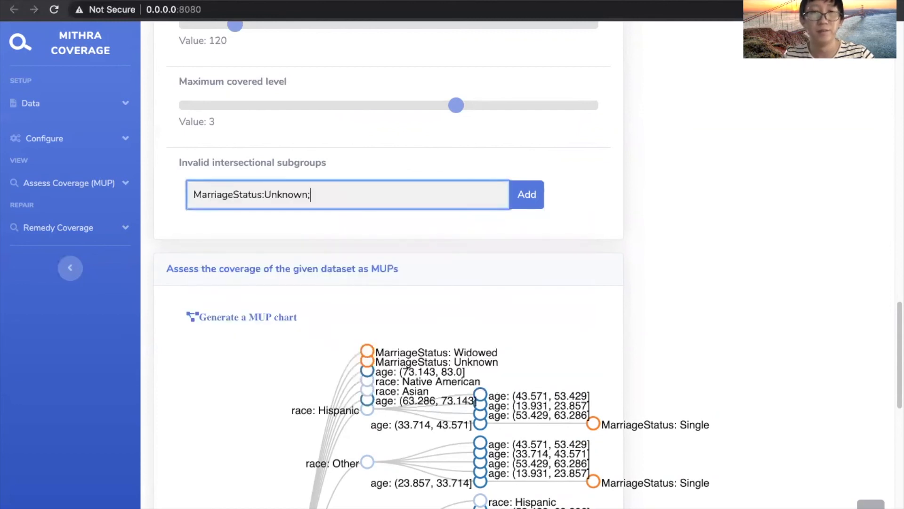
click(527, 194)
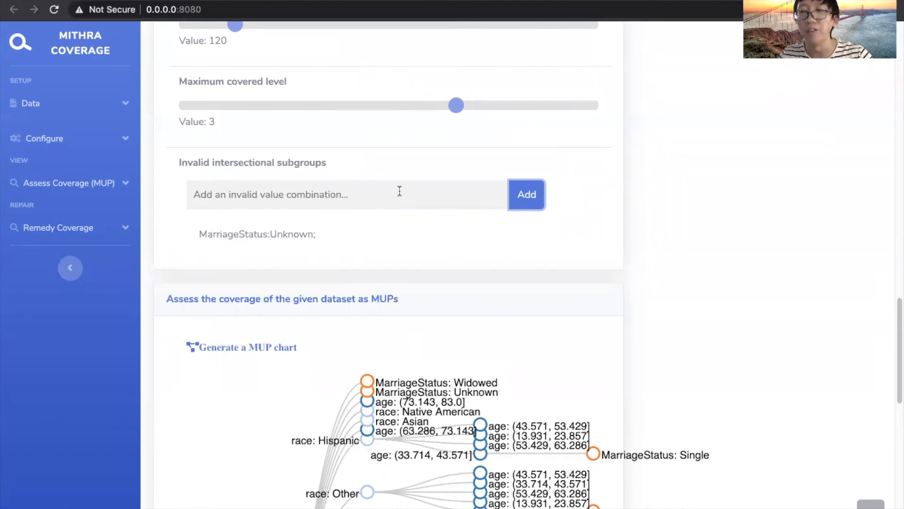
Add the combination MarriageStatus:Widowed with age:(13.931, 23.857] as another invalid intersectional subgroup.
click(399, 190)
text(Marr)
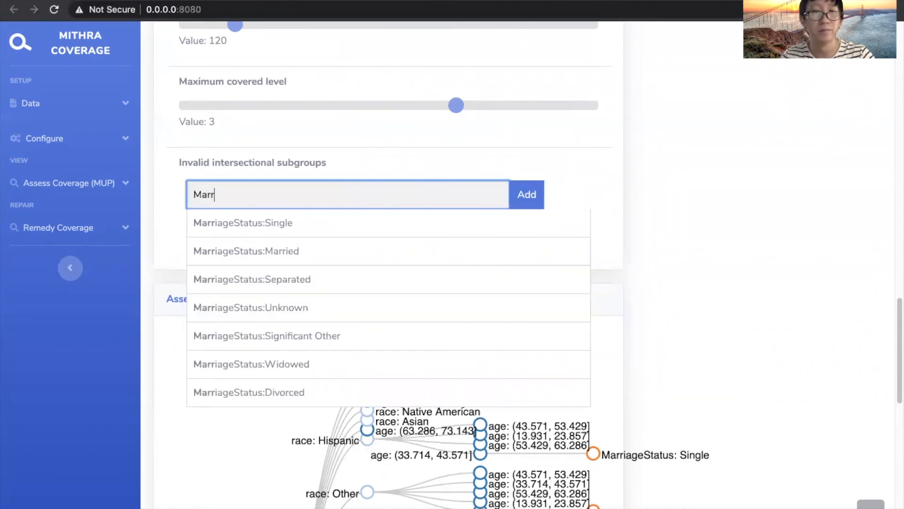
key(Down)
key(Down)
key(Down)
key(Down)
key(Down)
key(Down)
key(Return)
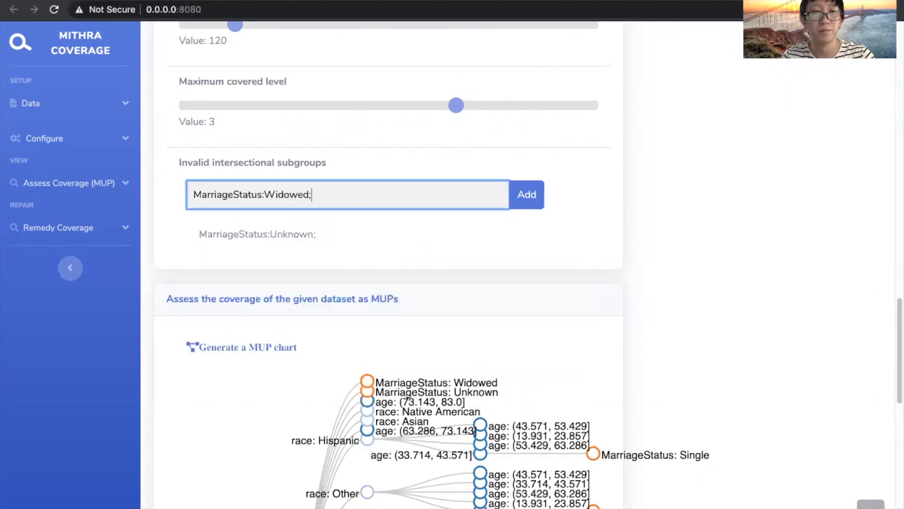
text(ag)
key(Down)
key(Down)
key(Down)
key(Down)
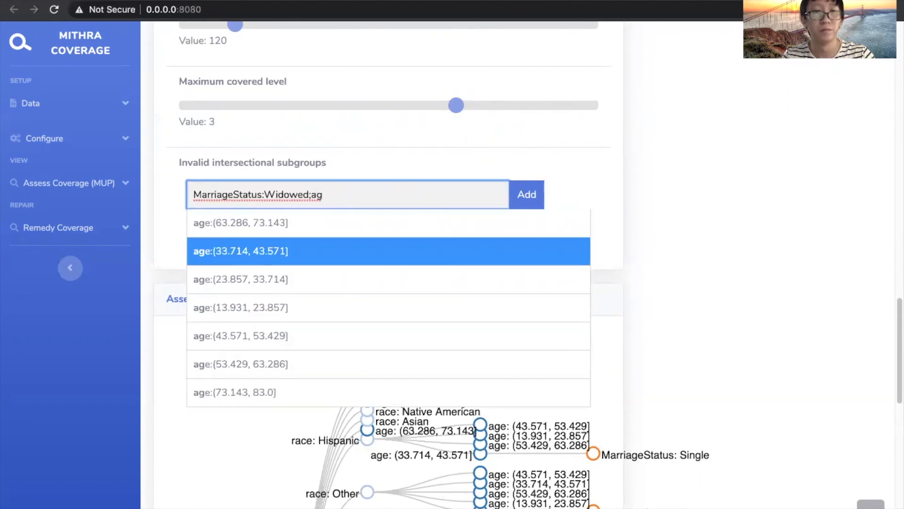
key(Return)
click(522, 195)
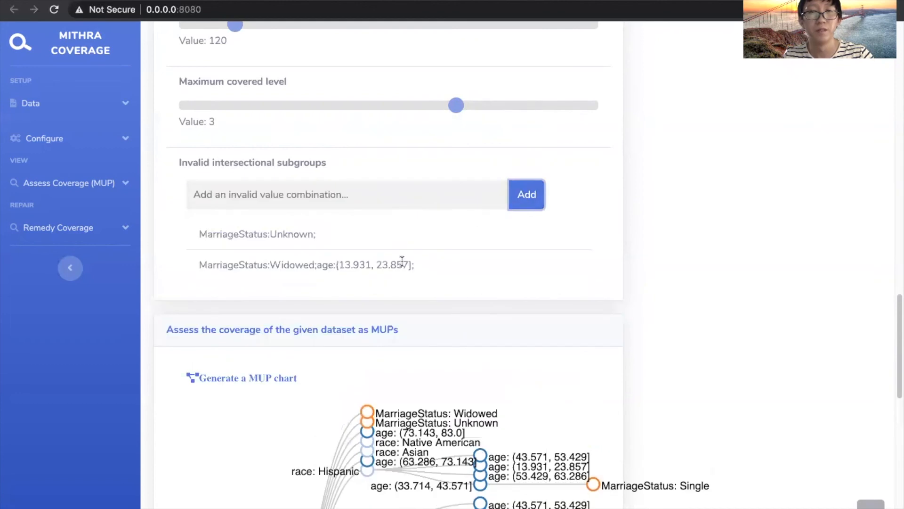
Regenerate the MUP chart using the invalid subgroups and review its uncovered patterns from top to bottom.
scroll(412, 277, down, 3)
click(257, 220)
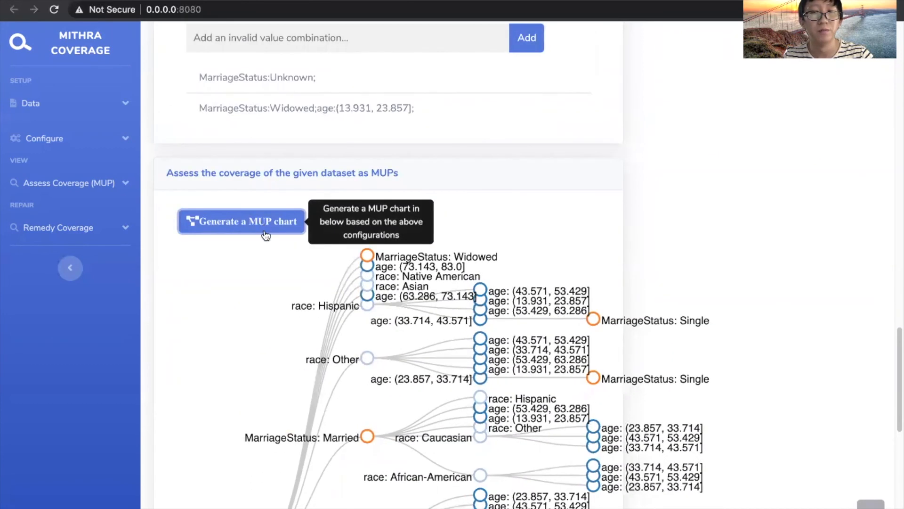
scroll(270, 259, down, 2)
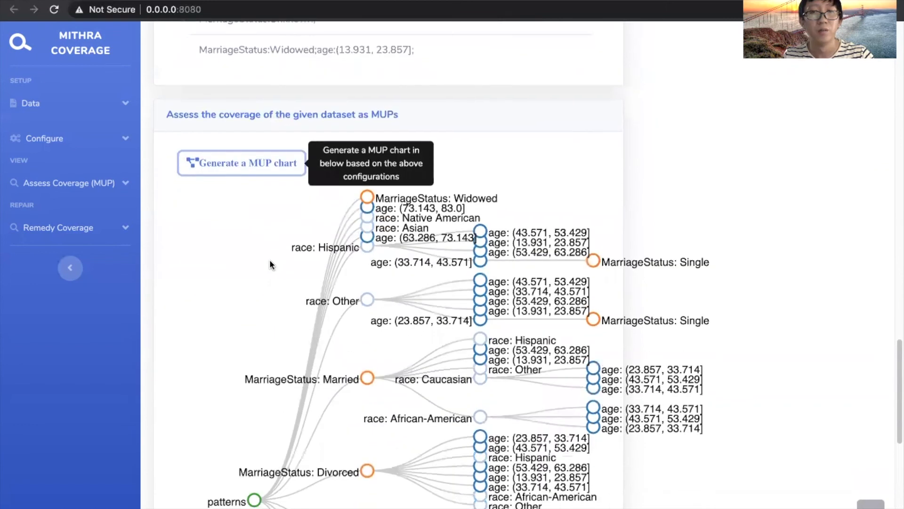
scroll(269, 259, down, 2)
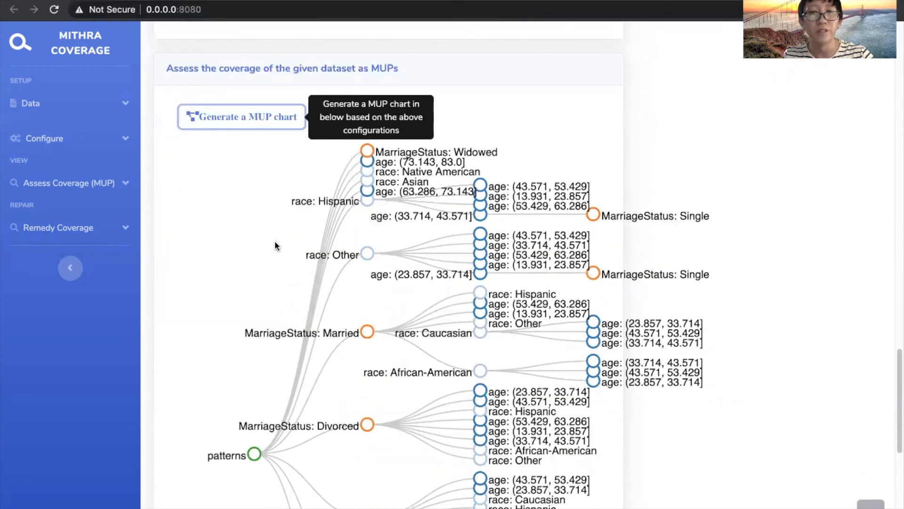
scroll(275, 241, down, 1)
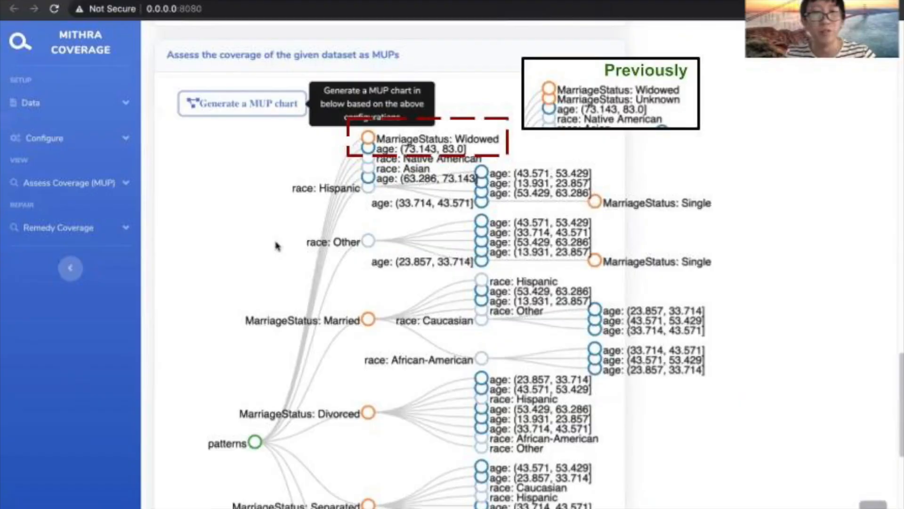
scroll(277, 245, down, 10)
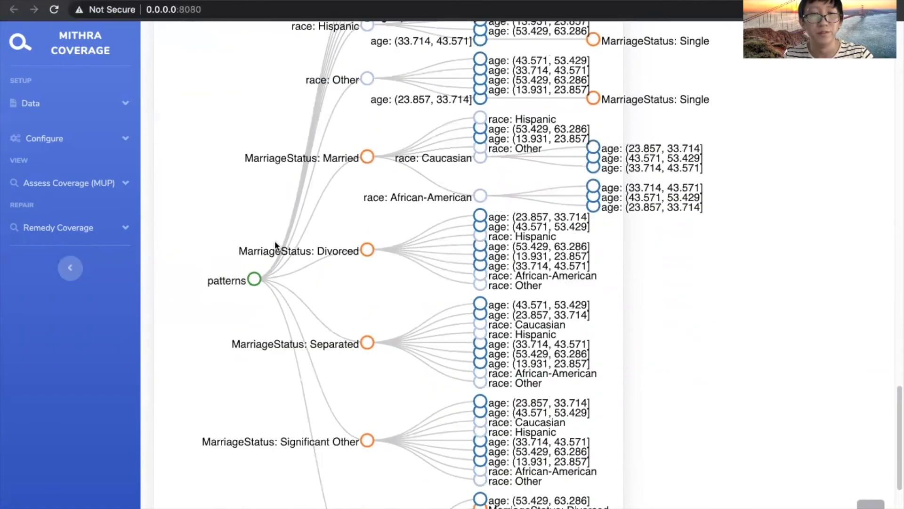
scroll(276, 245, down, 2)
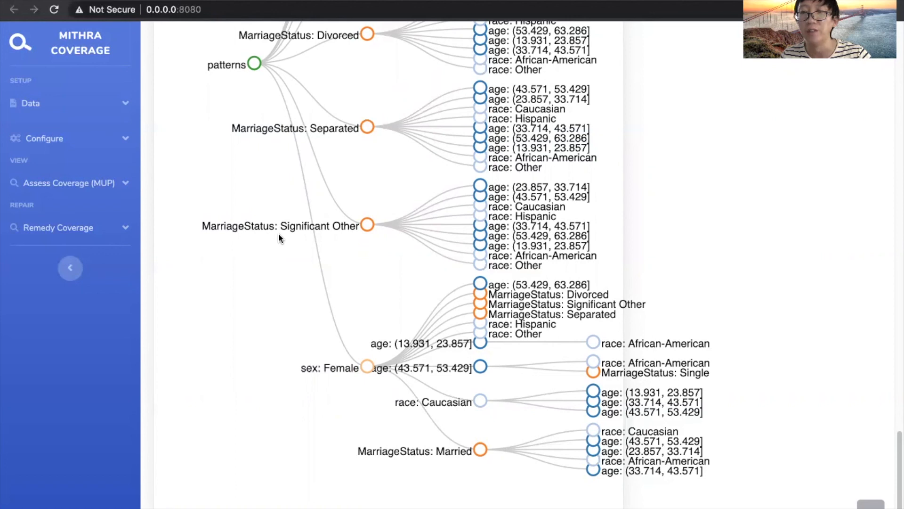
scroll(279, 233, up, 7)
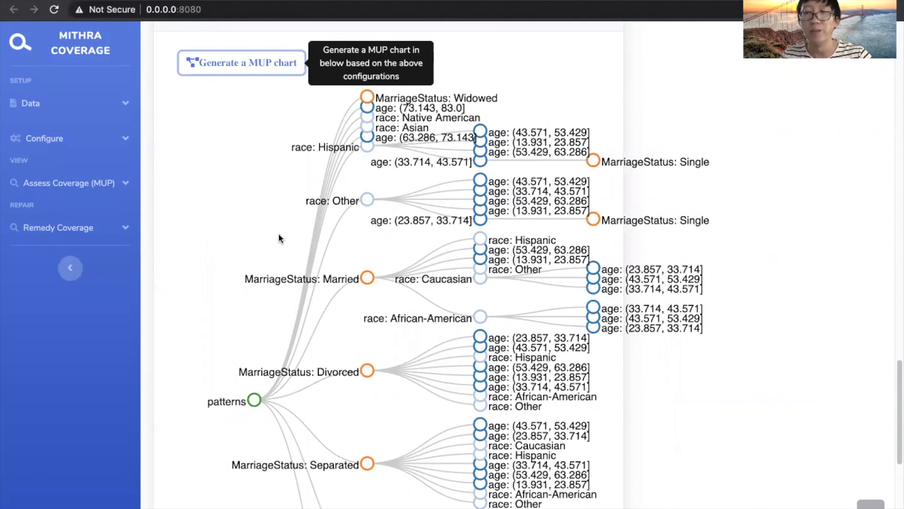
scroll(279, 234, down, 7)
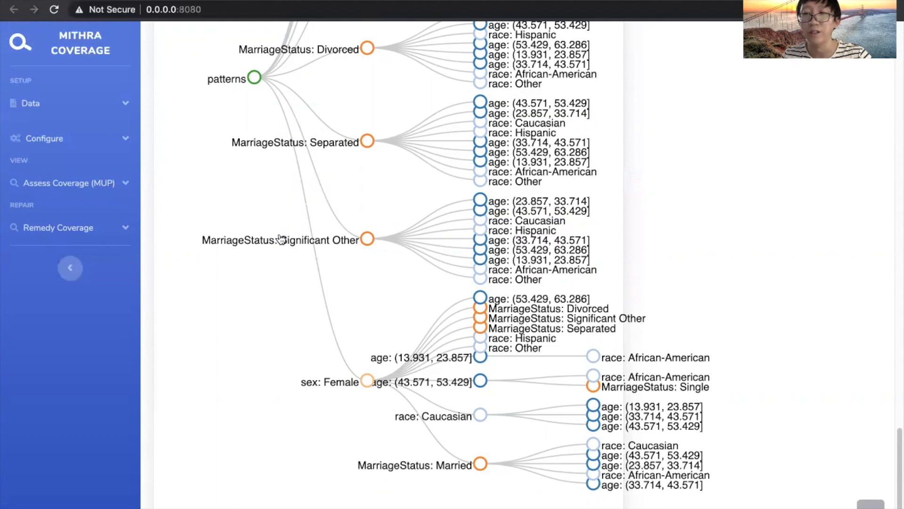
Open the Remedy Coverage section.
click(118, 235)
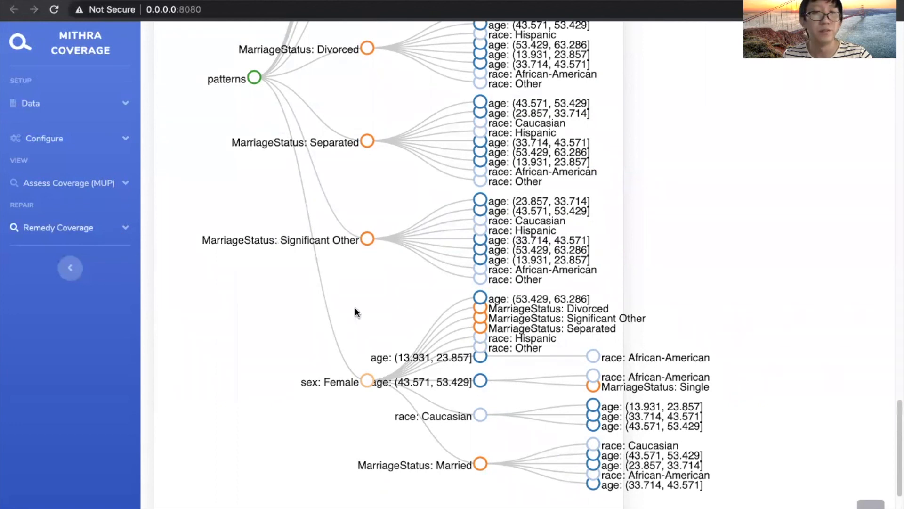
Choose RecidivismData_repaired.csv as the repaired dataset to upload.
scroll(356, 313, down, 4)
click(356, 425)
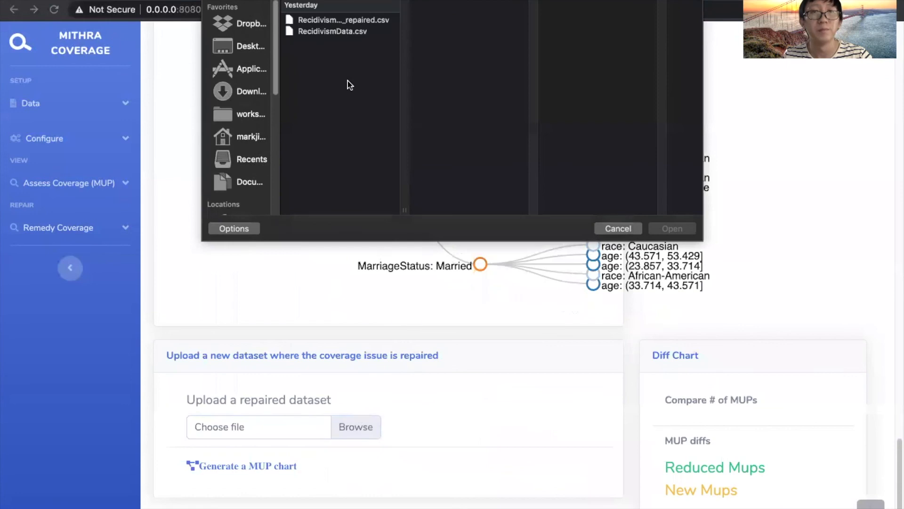
double_click(312, 21)
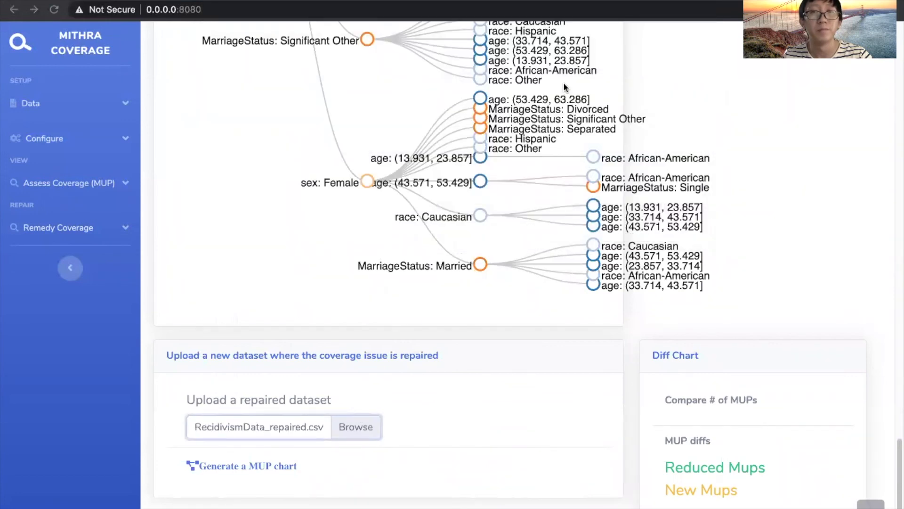
Generate the MUP chart for the repaired dataset and review it together with the Diff Chart's MUP comparison.
click(238, 465)
scroll(391, 419, down, 2)
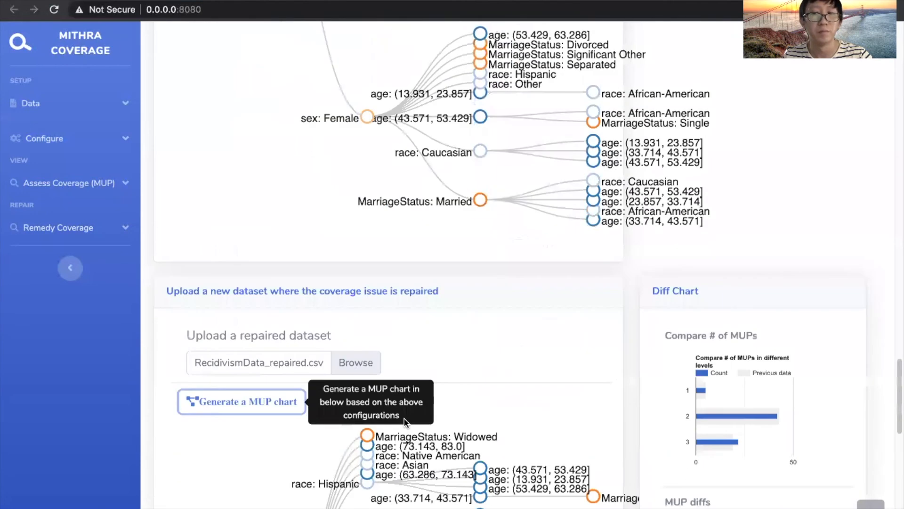
scroll(404, 421, down, 7)
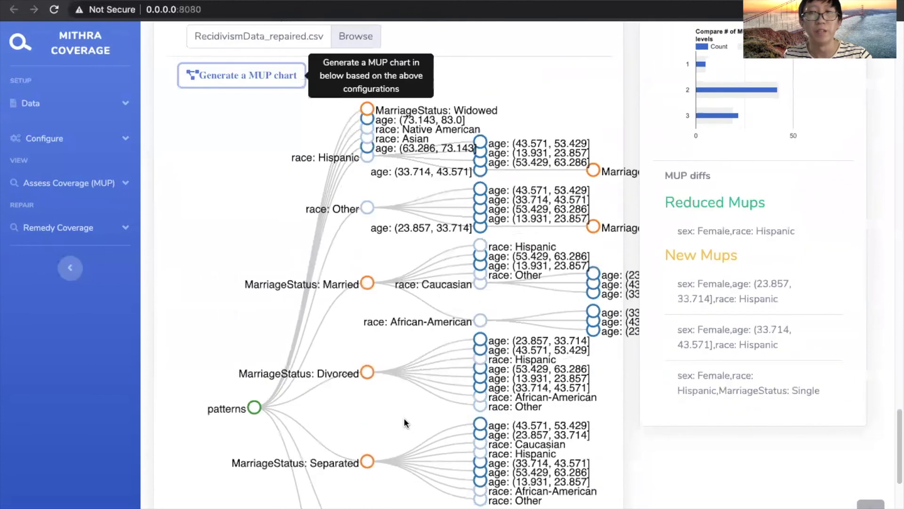
scroll(404, 423, up, 3)
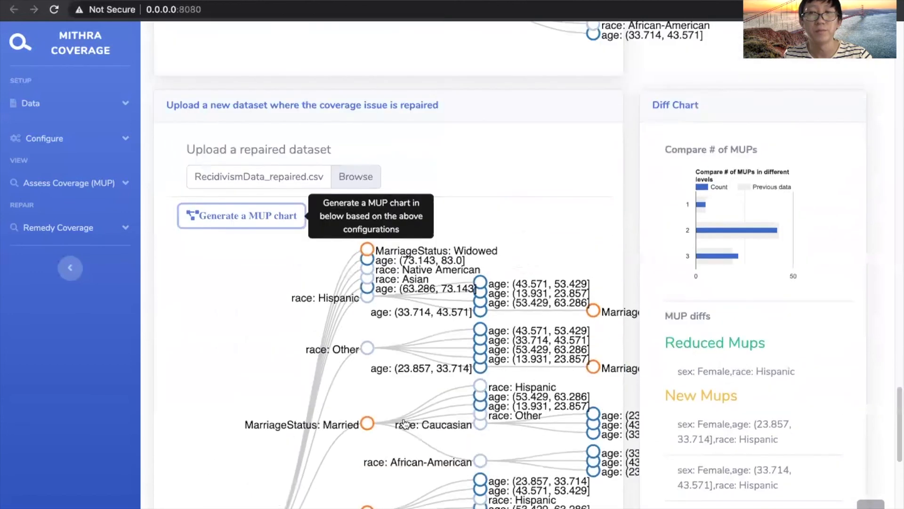
scroll(404, 423, up, 1)
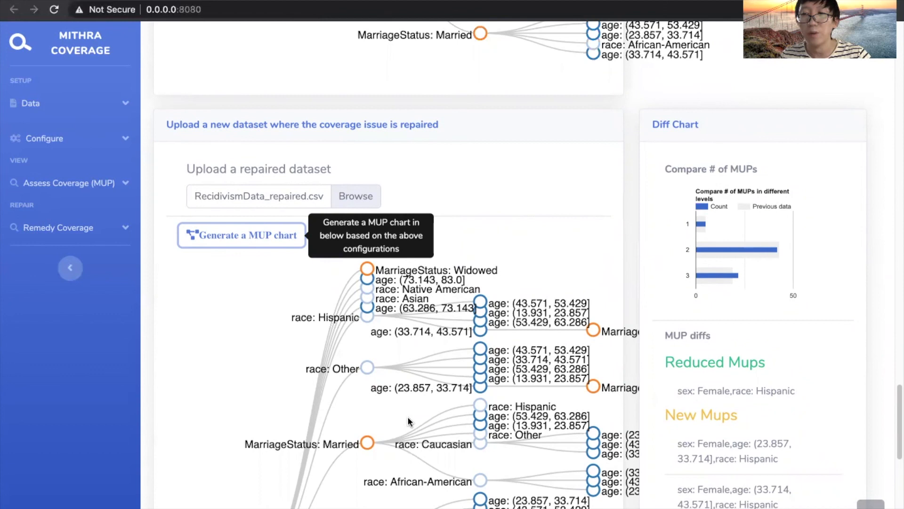